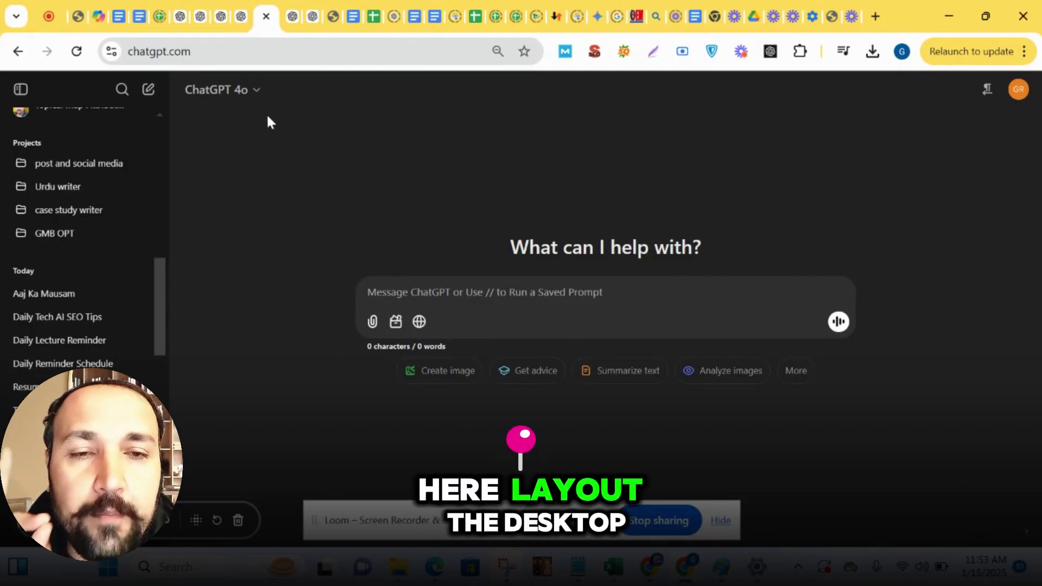
Open the model dropdown from the ChatGPT 4o selector to see GPT-4o with scheduled tasks.
{"action": "left_click", "coordinate": [259, 94]}
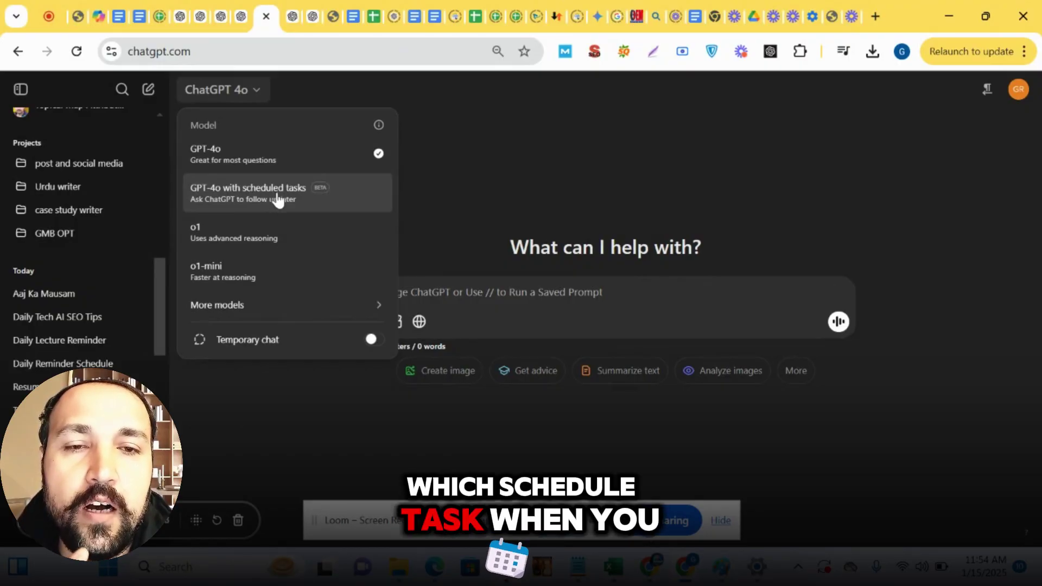
Switch the new chat to the 'GPT-4o with scheduled tasks' model.
{"action": "left_click", "coordinate": [278, 199]}
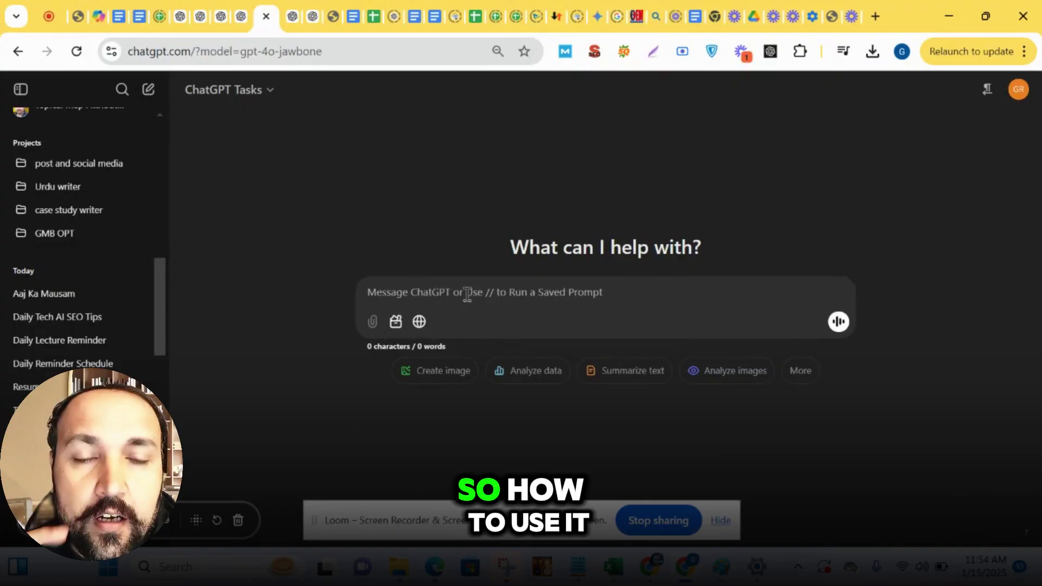
Go to the linkeden posts chat and scroll through its Scheduled Tasks post and Key Features list.
{"action": "left_click", "coordinate": [293, 17]}
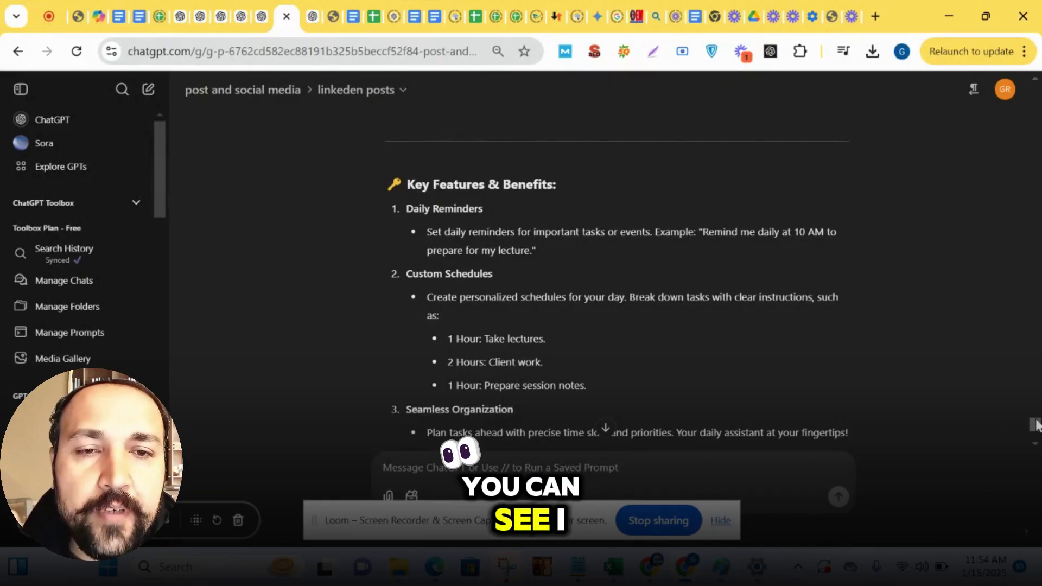
{"action": "left_click_drag", "start_coordinate": [1037, 424], "coordinate": [1023, 376]}
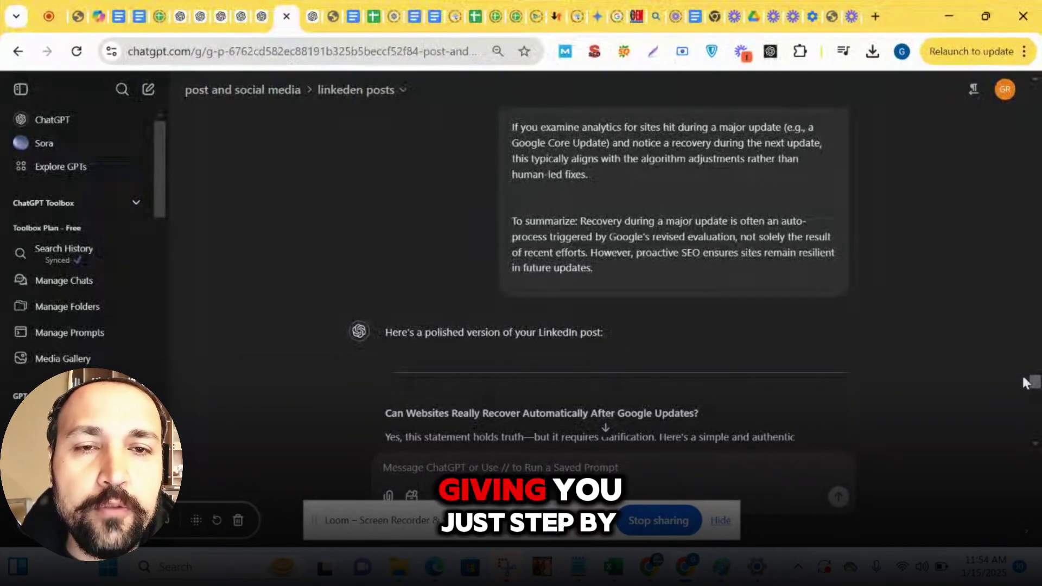
{"action": "left_click", "coordinate": [606, 428]}
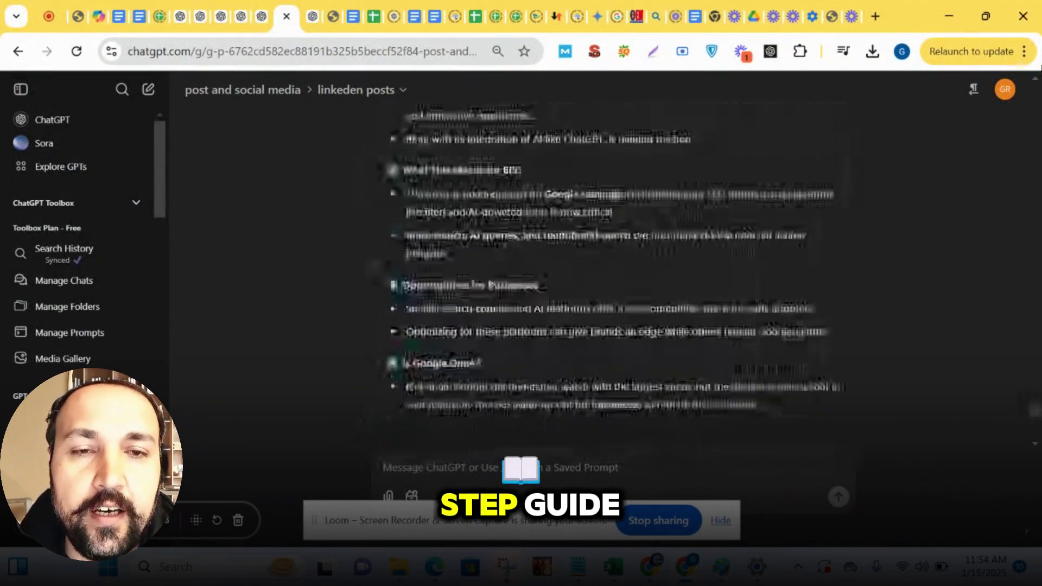
{"action": "scroll", "coordinate": [1035, 84], "scroll_direction": "down", "scroll_amount": 10}
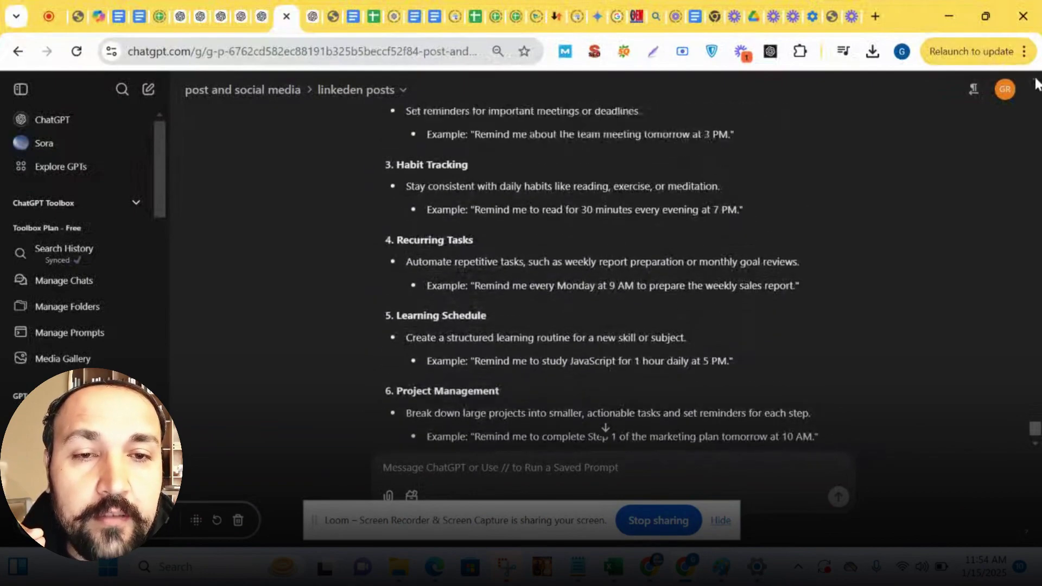
{"action": "scroll", "coordinate": [1035, 84], "scroll_direction": "up", "scroll_amount": 10}
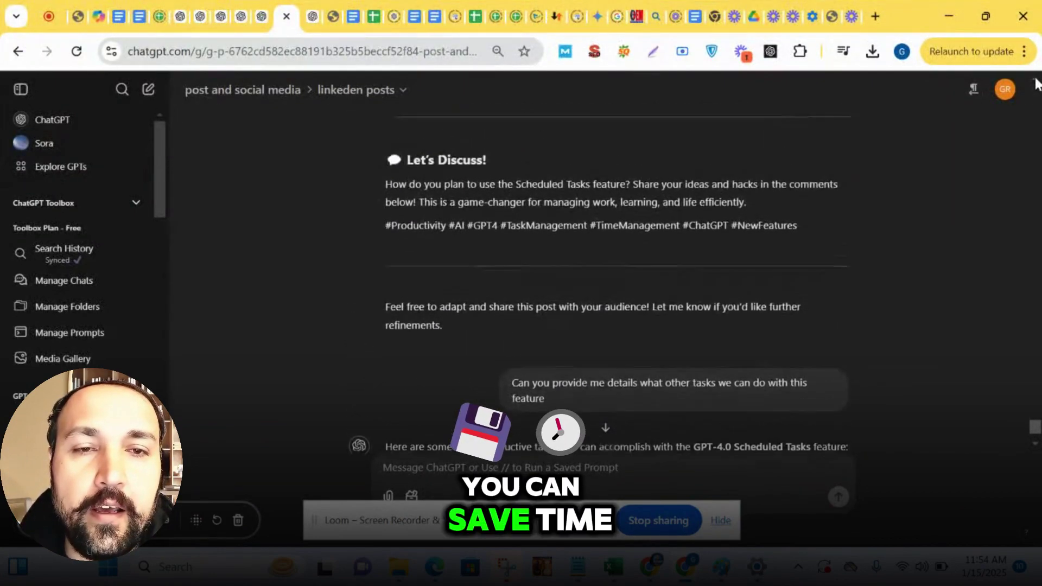
{"action": "scroll", "coordinate": [1035, 84], "scroll_direction": "up", "scroll_amount": 10}
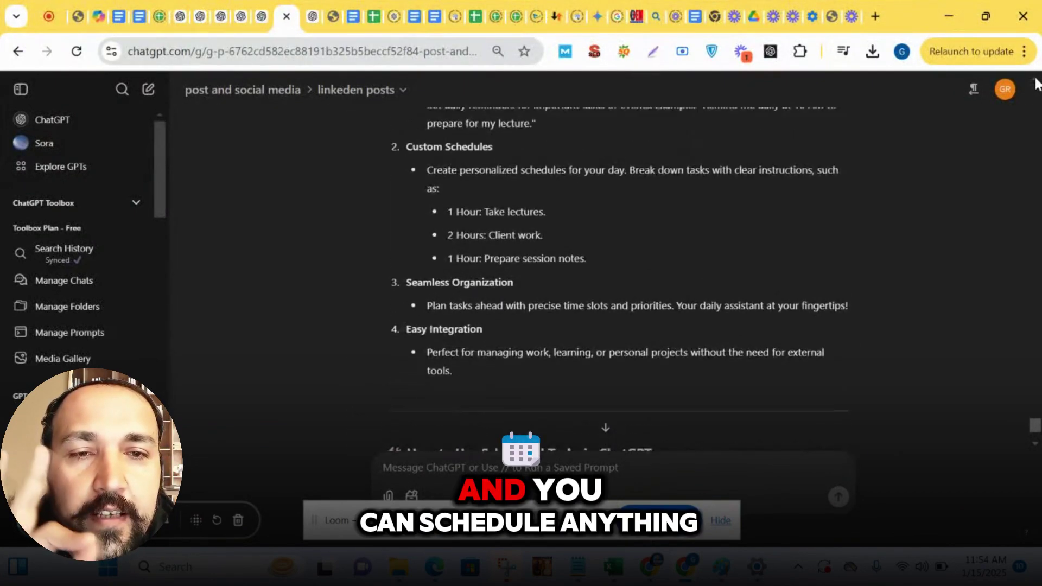
{"action": "scroll", "coordinate": [1035, 84], "scroll_direction": "up", "scroll_amount": 5}
{"action": "scroll", "coordinate": [1036, 84], "scroll_direction": "up", "scroll_amount": 3}
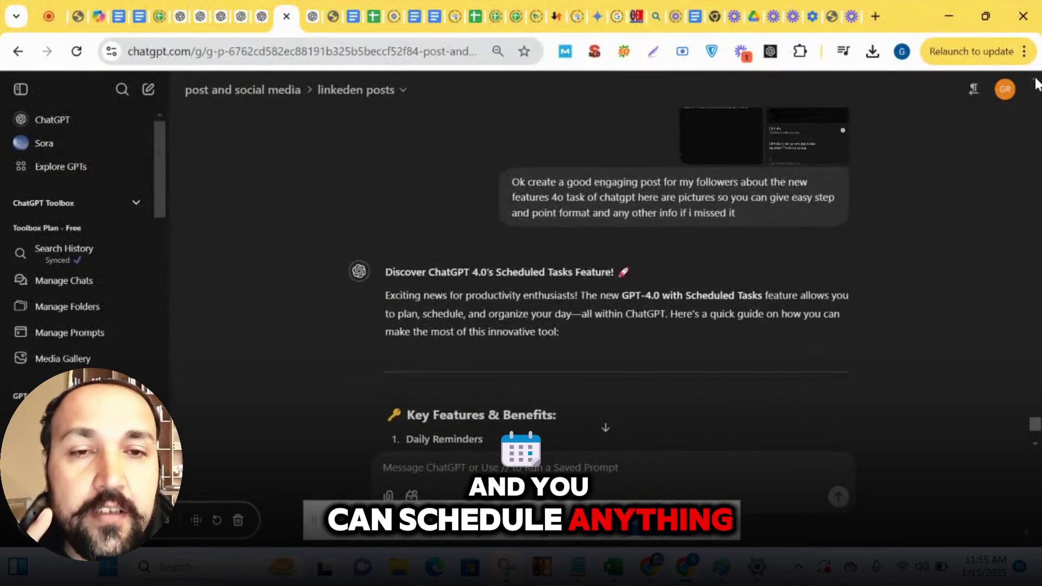
{"action": "scroll", "coordinate": [1035, 453], "scroll_direction": "down", "scroll_amount": 5}
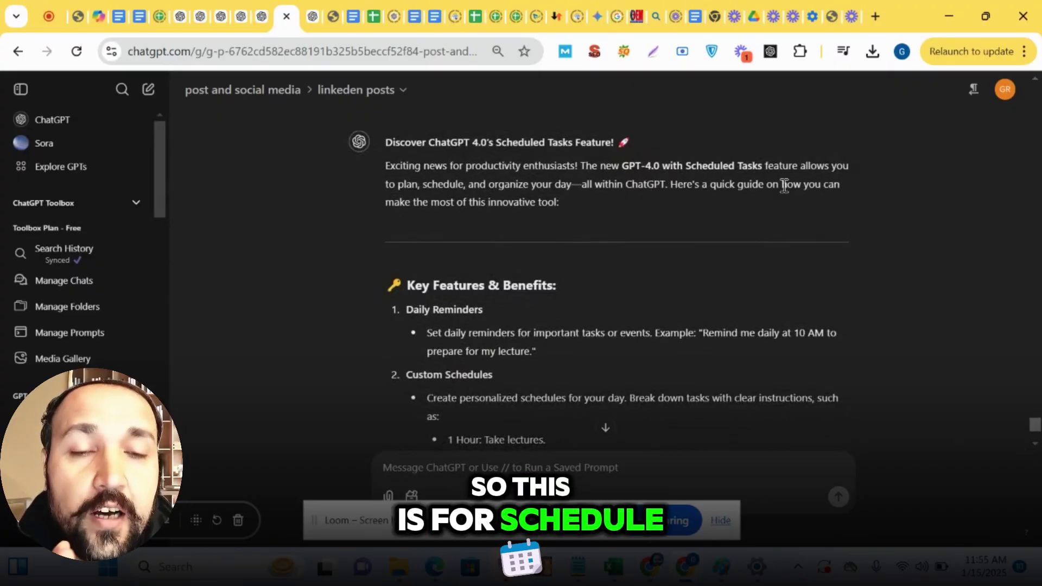
{"action": "scroll", "coordinate": [499, 262], "scroll_direction": "down", "scroll_amount": 2}
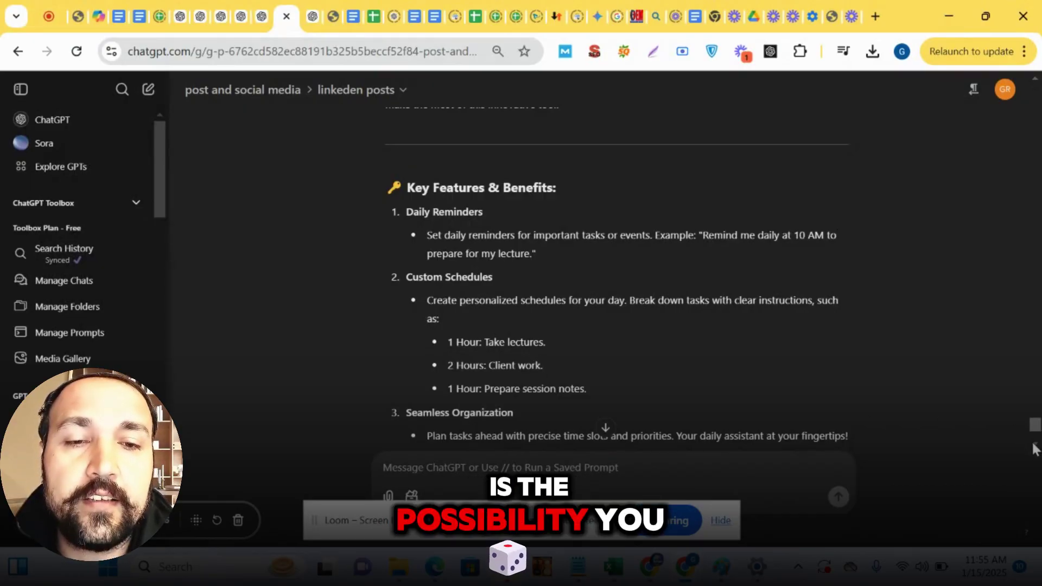
{"action": "scroll", "coordinate": [1035, 447], "scroll_direction": "down", "scroll_amount": 3}
{"action": "scroll", "coordinate": [1035, 448], "scroll_direction": "down", "scroll_amount": 4}
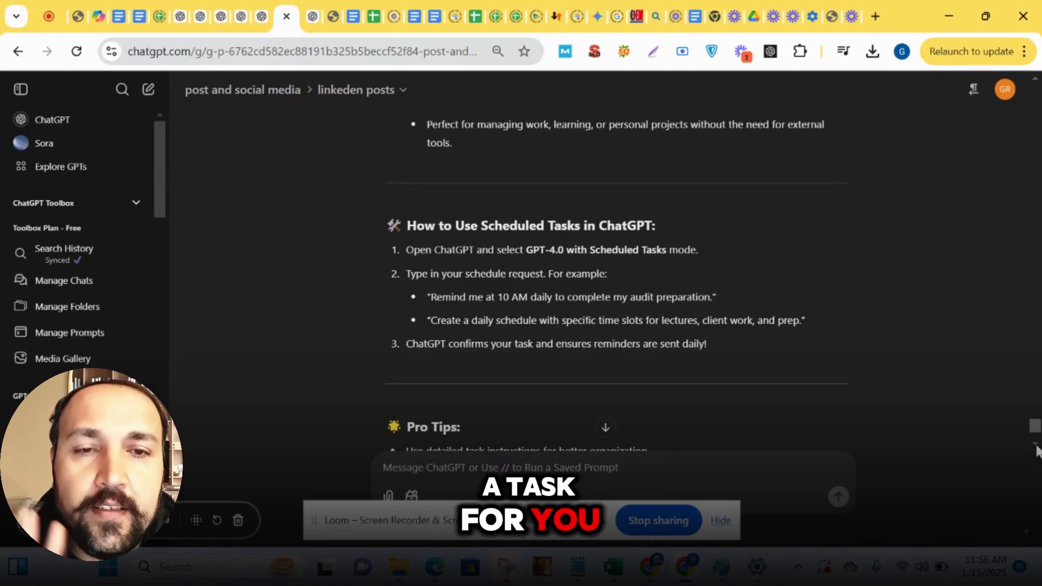
{"action": "scroll", "coordinate": [1036, 449], "scroll_direction": "down", "scroll_amount": 3}
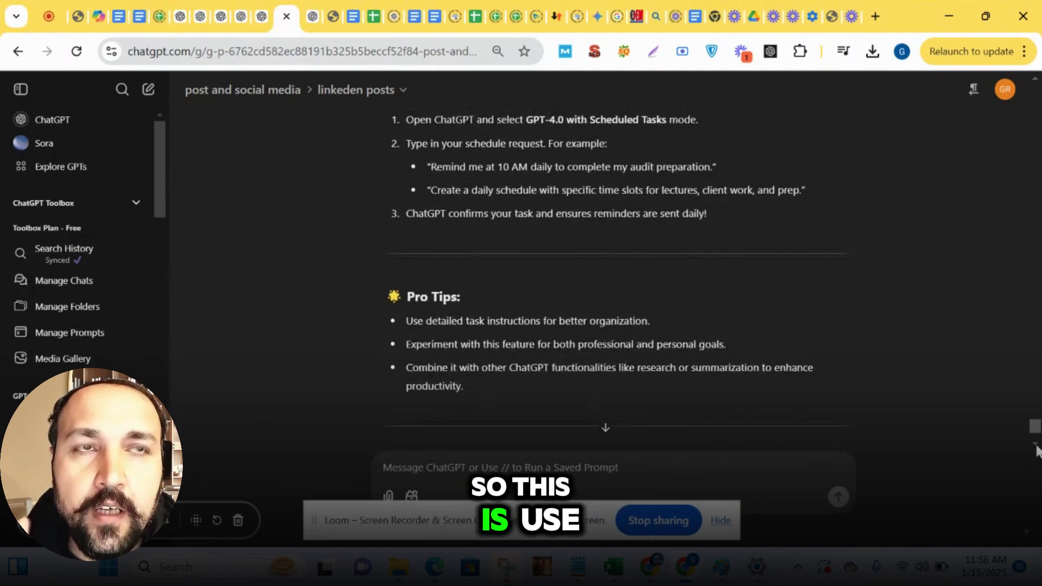
{"action": "scroll", "coordinate": [1036, 449], "scroll_direction": "down", "scroll_amount": 2}
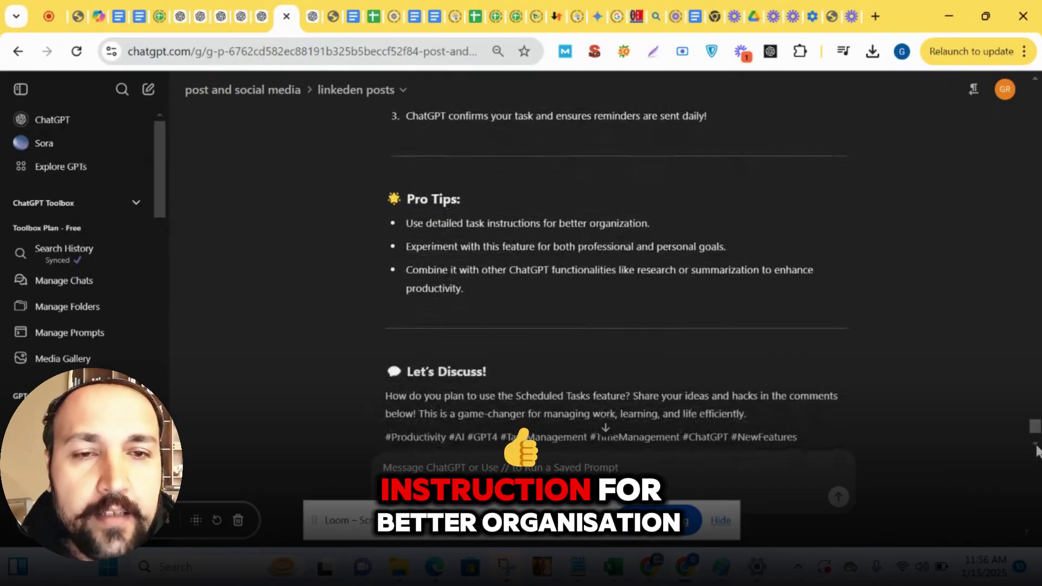
{"action": "scroll", "coordinate": [1036, 449], "scroll_direction": "down", "scroll_amount": 2}
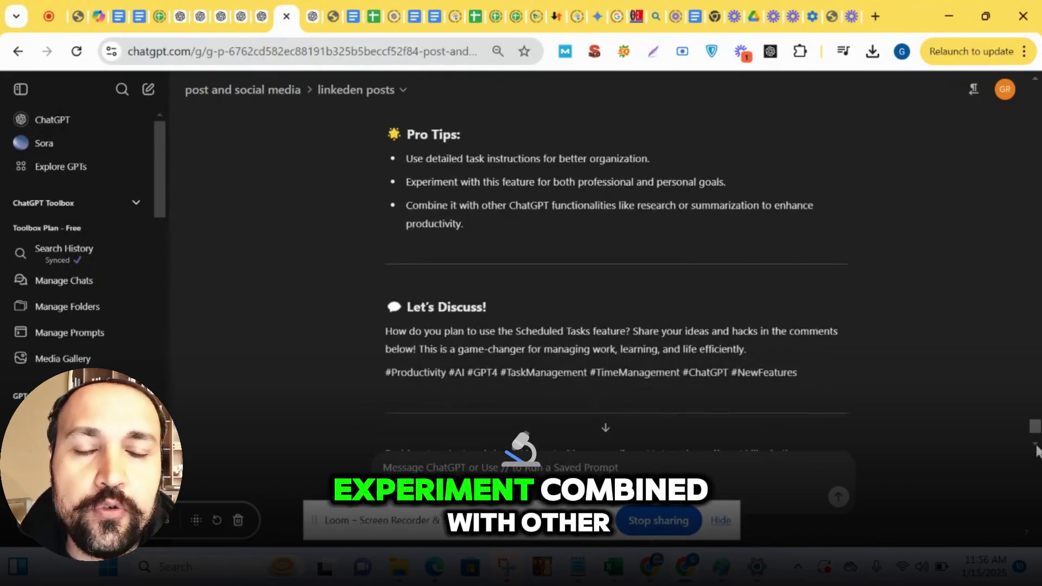
{"action": "scroll", "coordinate": [1036, 449], "scroll_direction": "down", "scroll_amount": 1}
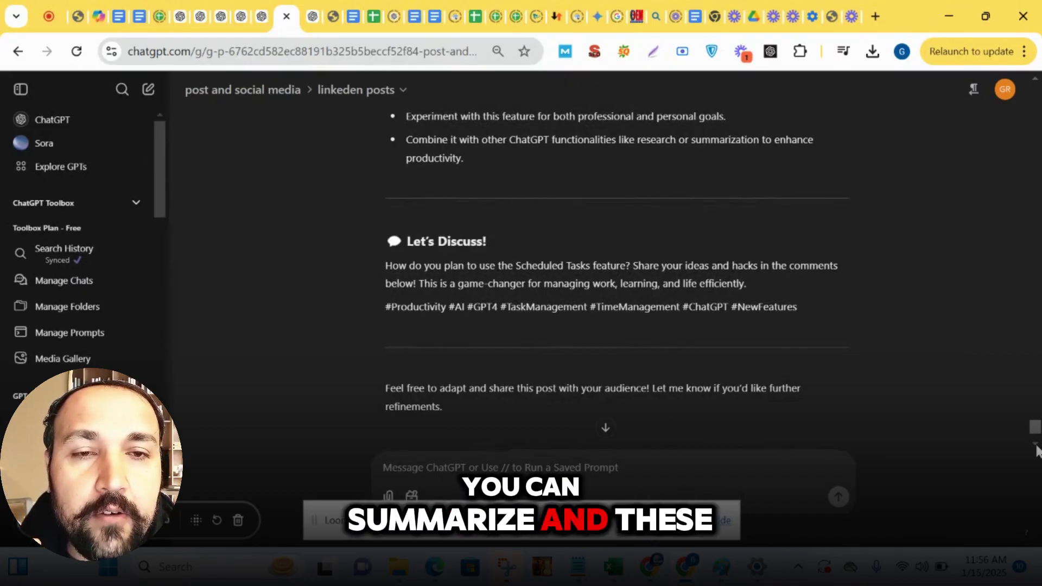
{"action": "scroll", "coordinate": [1036, 449], "scroll_direction": "down", "scroll_amount": 1}
{"action": "scroll", "coordinate": [1037, 450], "scroll_direction": "down", "scroll_amount": 8}
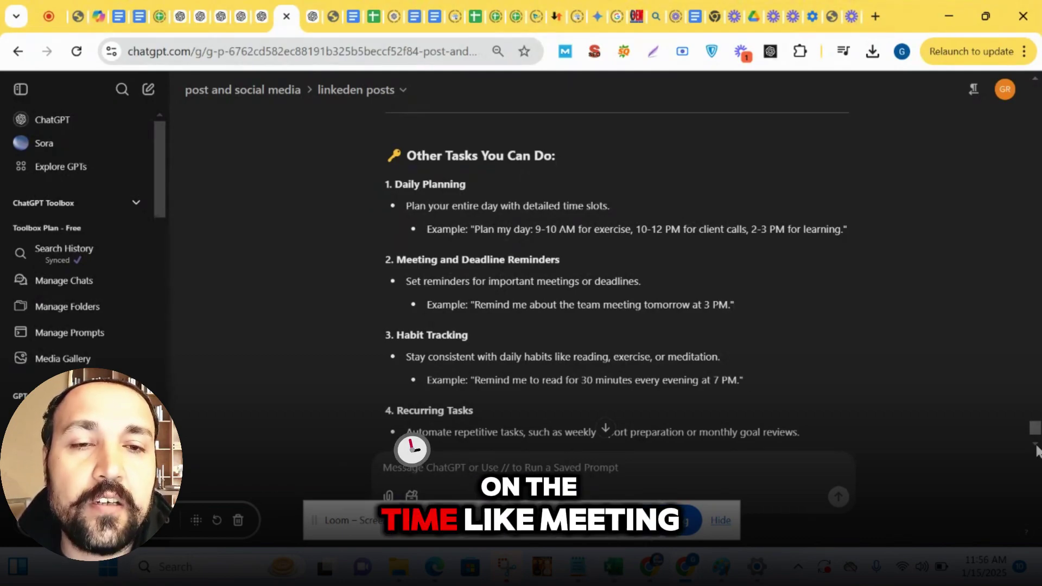
Scroll down the reminder-ideas reply to its last item, Grocery and Shopping Reminders.
{"action": "scroll", "coordinate": [1036, 449], "scroll_direction": "down", "scroll_amount": 3}
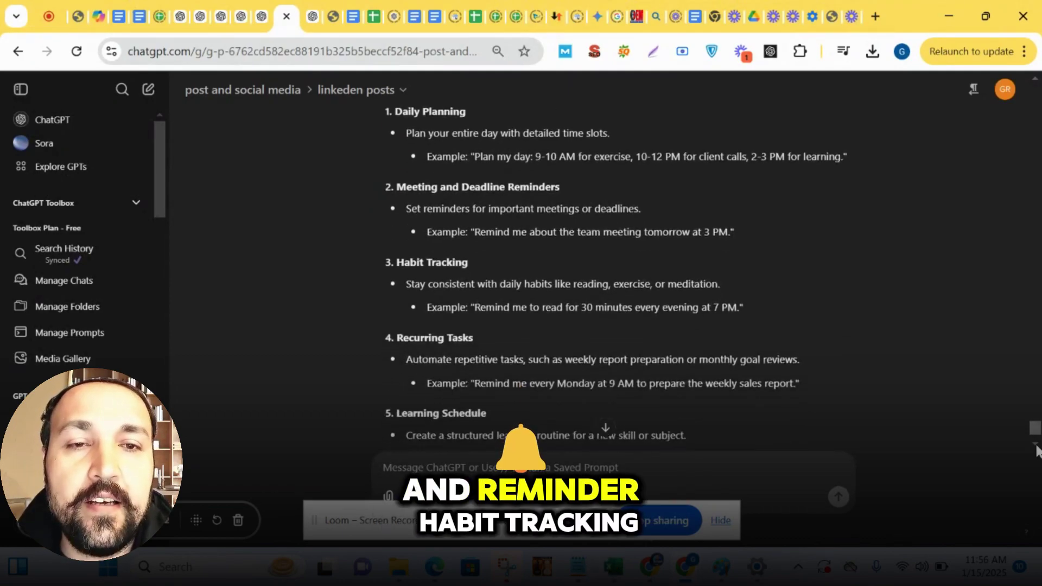
{"action": "scroll", "coordinate": [1036, 450], "scroll_direction": "down", "scroll_amount": 2}
{"action": "scroll", "coordinate": [1036, 449], "scroll_direction": "down", "scroll_amount": 3}
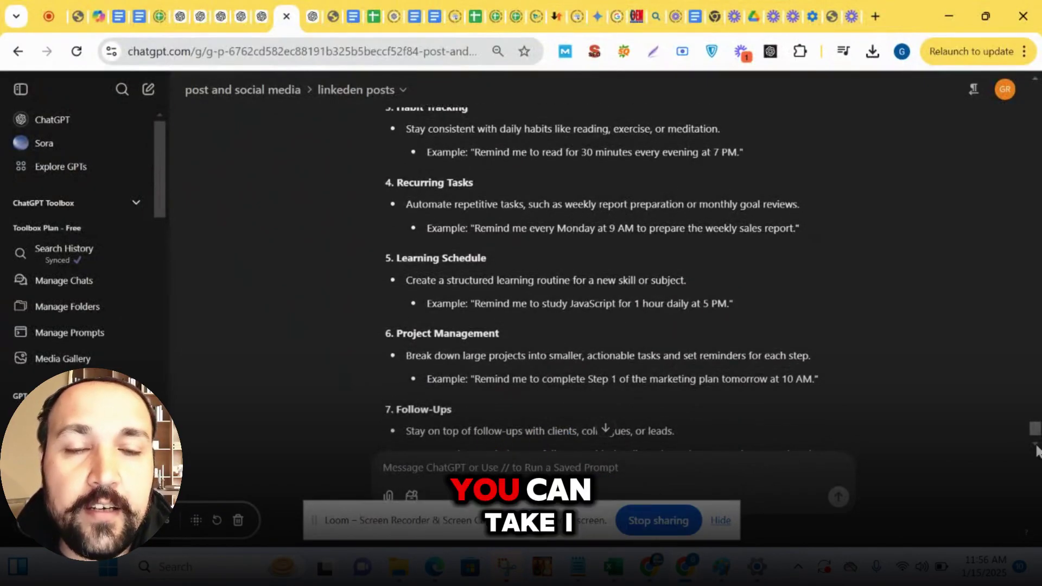
{"action": "scroll", "coordinate": [1036, 449], "scroll_direction": "down", "scroll_amount": 1}
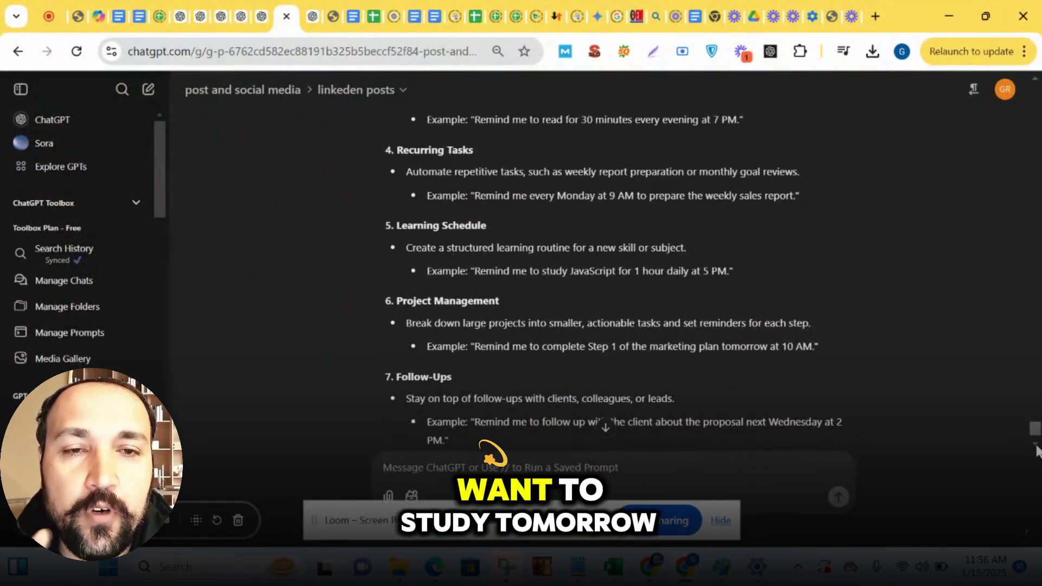
{"action": "scroll", "coordinate": [1036, 449], "scroll_direction": "down", "scroll_amount": 1}
{"action": "scroll", "coordinate": [1036, 450], "scroll_direction": "down", "scroll_amount": 2}
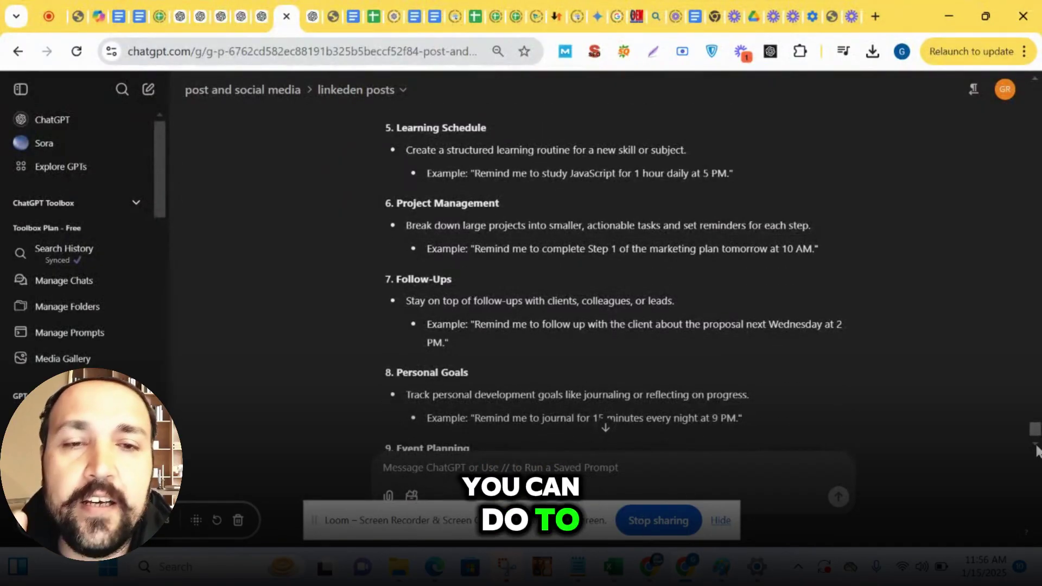
{"action": "scroll", "coordinate": [1036, 449], "scroll_direction": "down", "scroll_amount": 2}
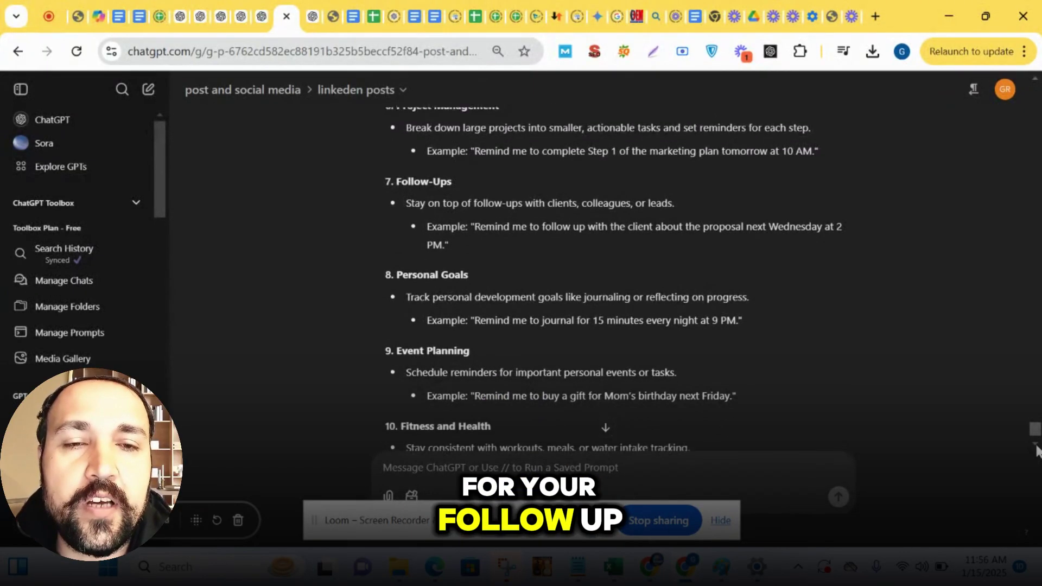
{"action": "scroll", "coordinate": [1035, 448], "scroll_direction": "down", "scroll_amount": 3}
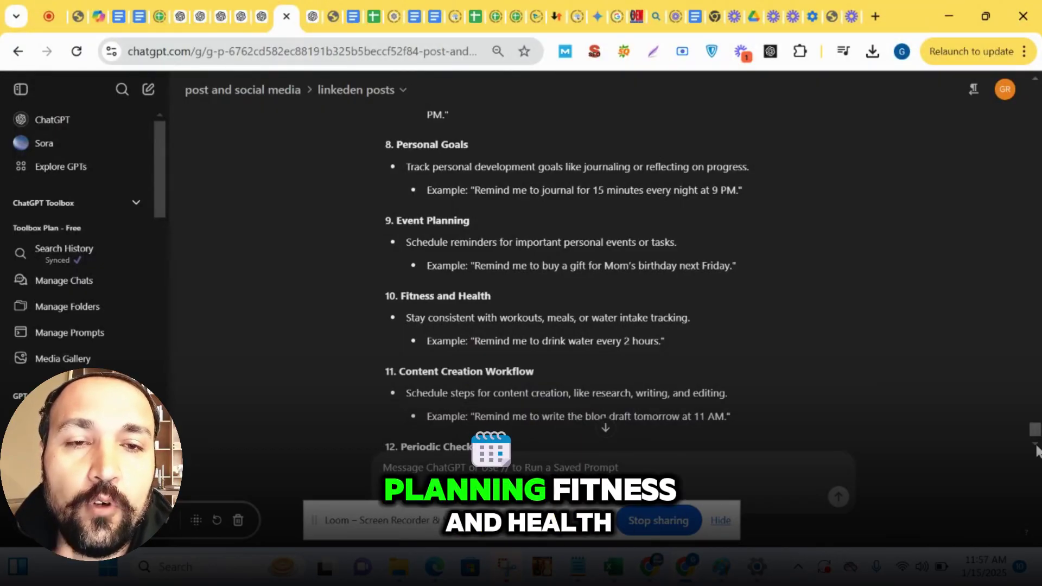
{"action": "scroll", "coordinate": [1036, 448], "scroll_direction": "down", "scroll_amount": 4}
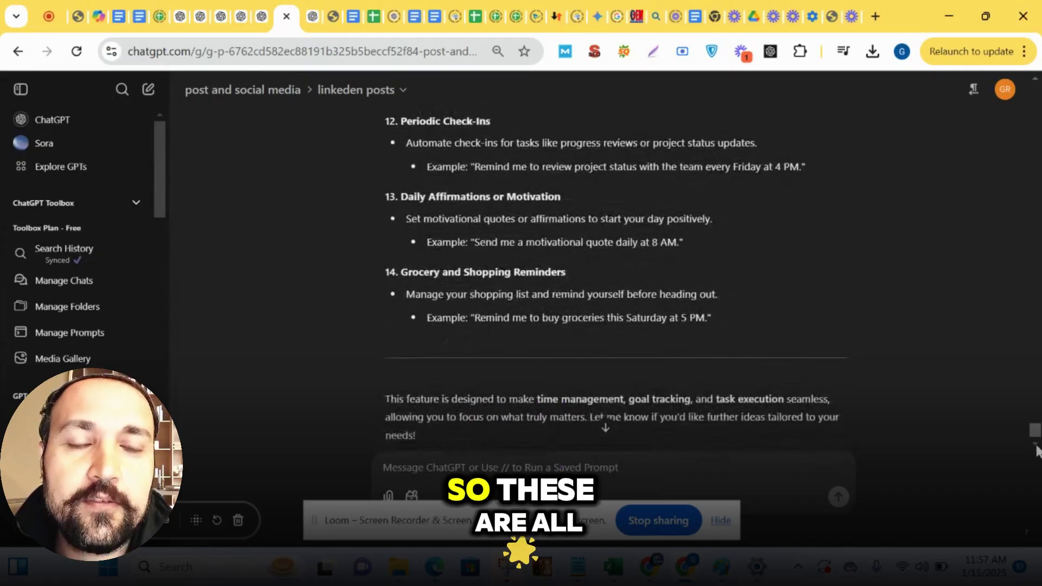
{"action": "scroll", "coordinate": [1037, 449], "scroll_direction": "down", "scroll_amount": 1}
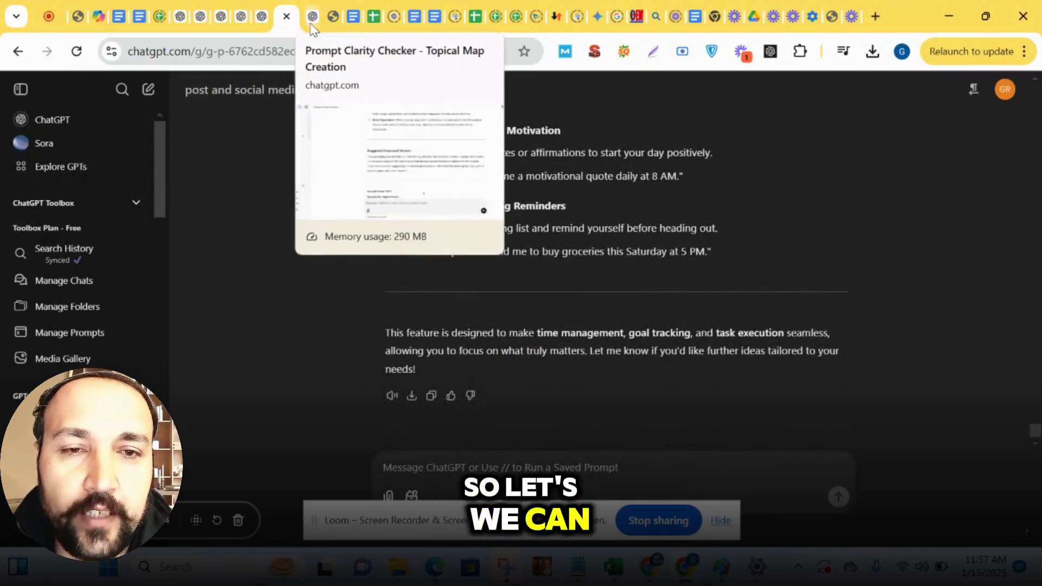
In the Tasks chat, send 'remind me on 16 jan to call my friend at 9pm'.
{"action": "left_click", "coordinate": [261, 17]}
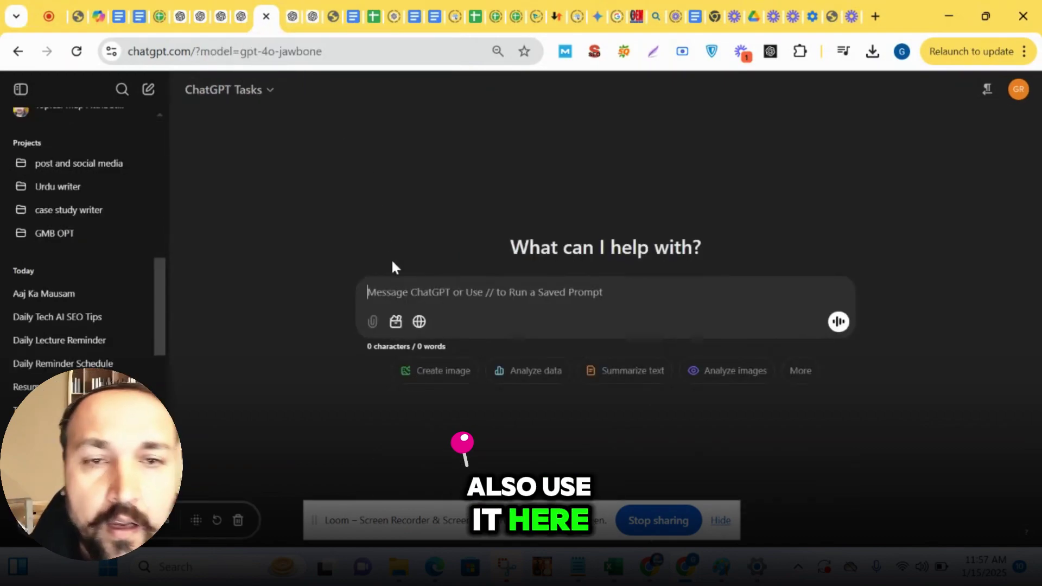
{"action": "type", "text": "reme"}
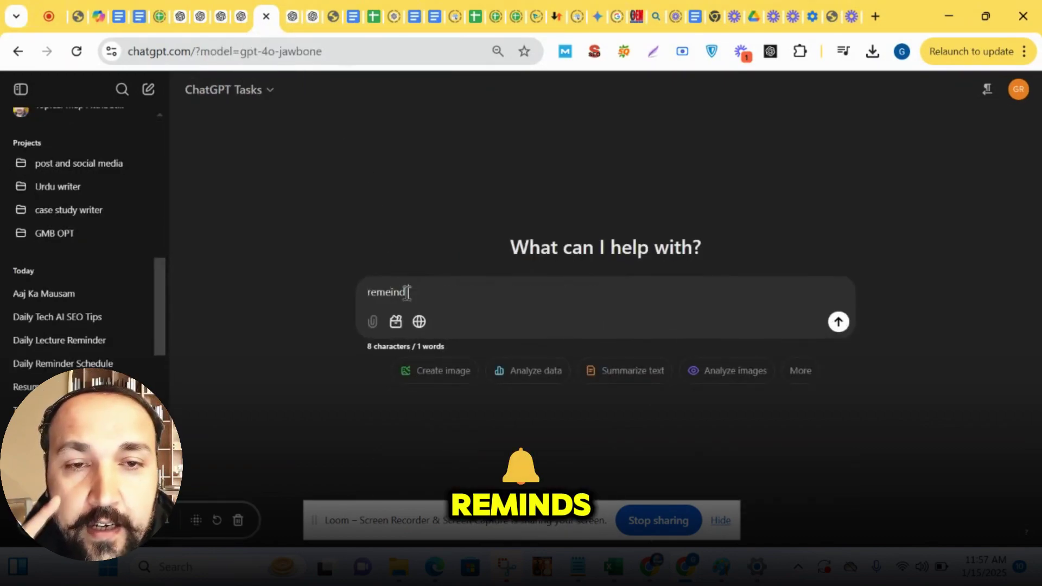
{"action": "type", "text": "ind"}
{"action": "key", "text": "BackSpace"}
{"action": "key", "text": "BackSpace"}
{"action": "key", "text": "BackSpace"}
{"action": "key", "text": "BackSpace"}
{"action": "key", "text": "BackSpace"}
{"action": "type", "text": "ind me on"}
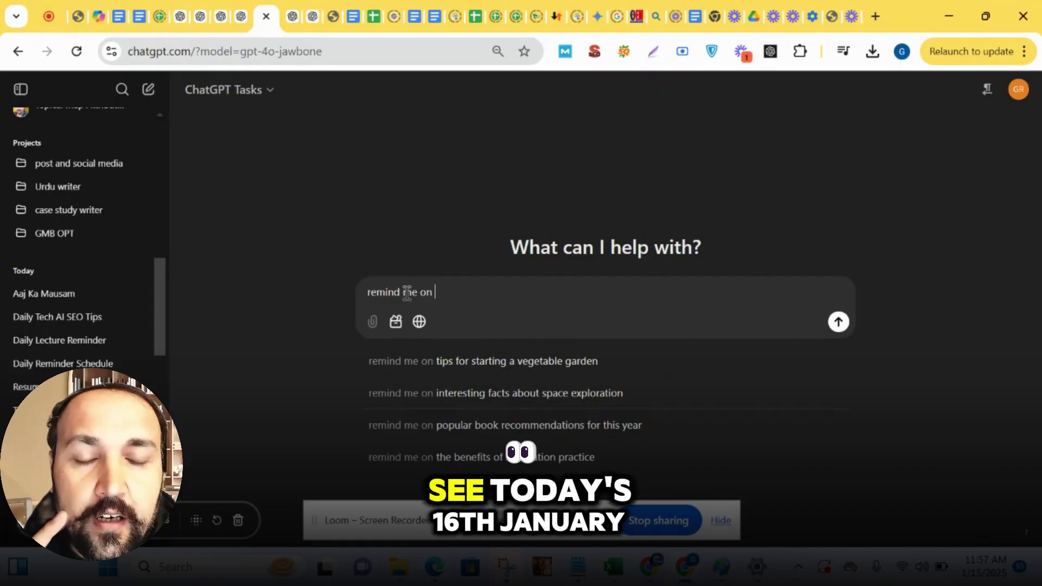
{"action": "type", "text": " 16 "}
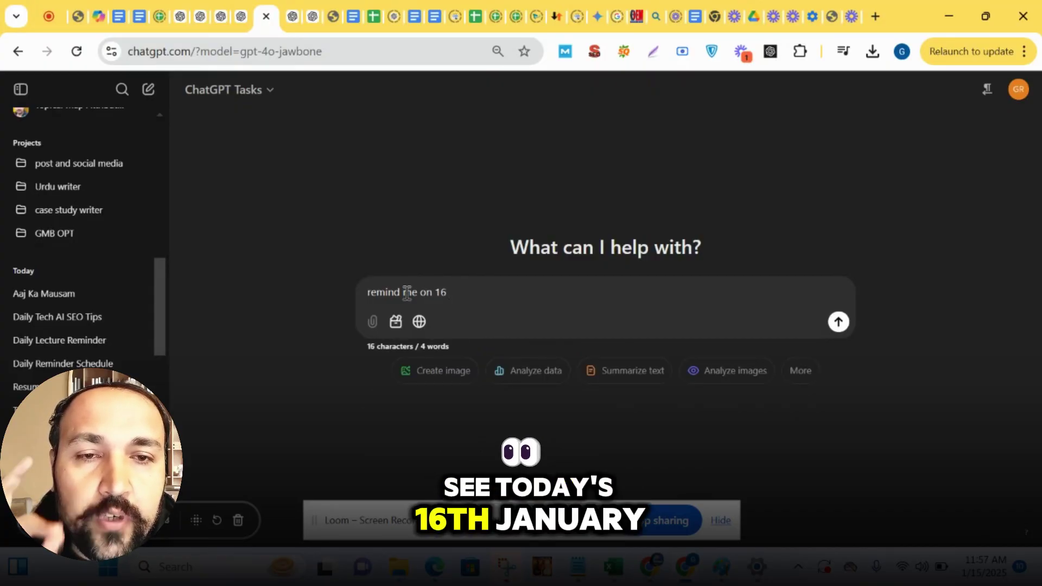
{"action": "type", "text": "jan to call"}
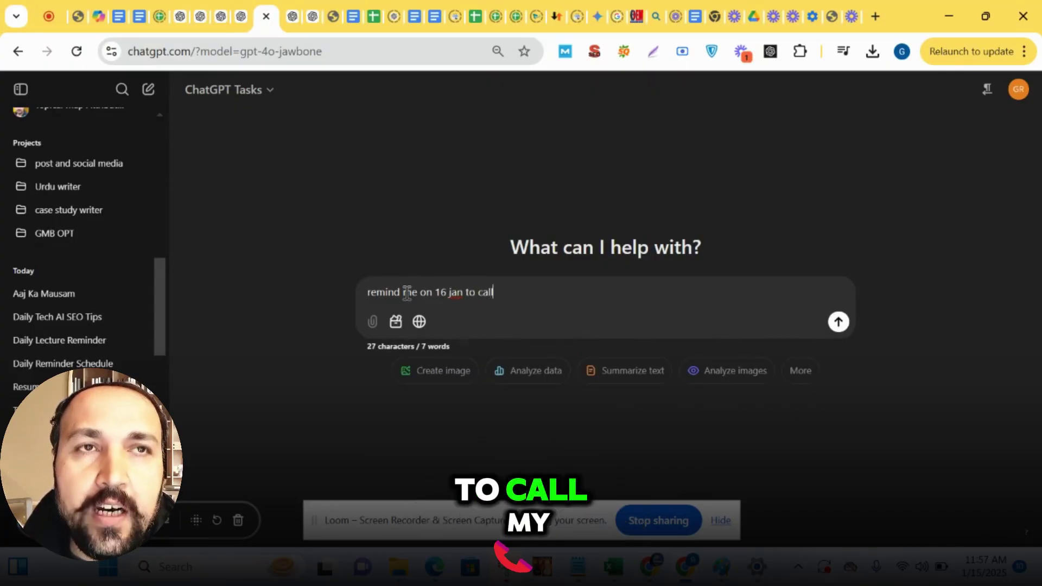
{"action": "type", "text": " my fried"}
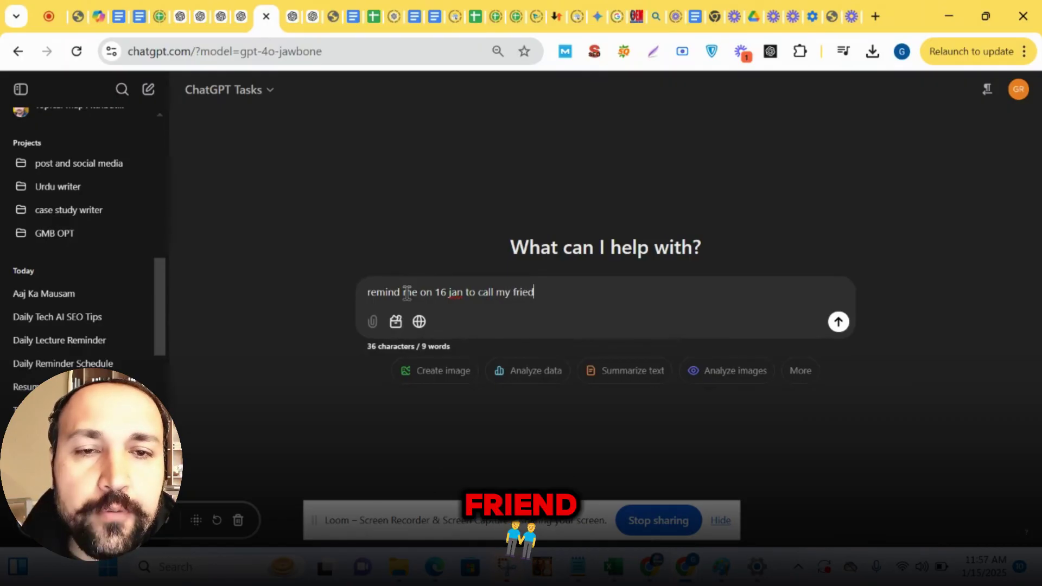
{"action": "key", "text": "BackSpace"}
{"action": "key", "text": "BackSpace"}
{"action": "type", "text": "nd a"}
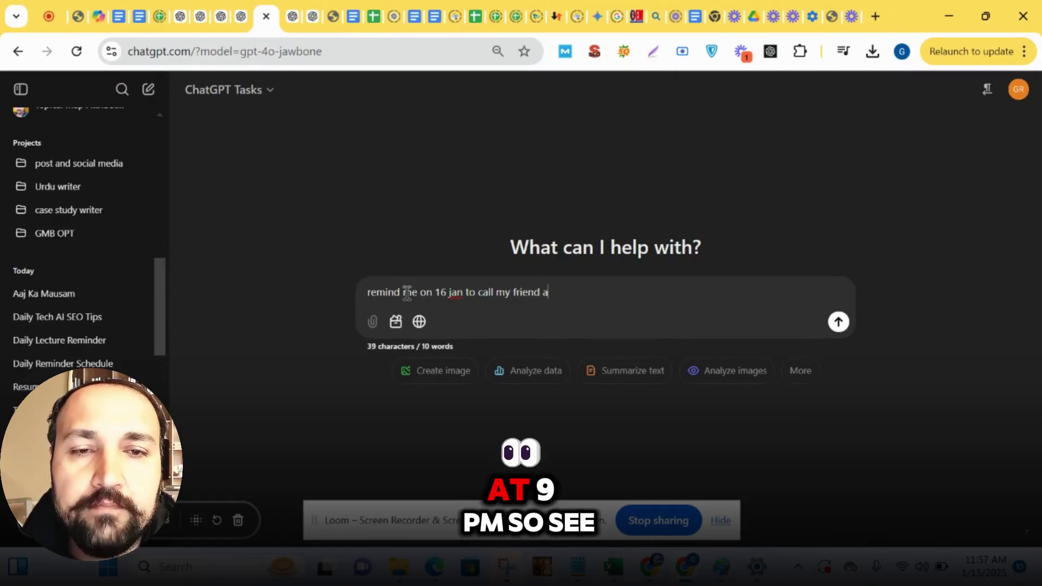
{"action": "type", "text": "t 9pm"}
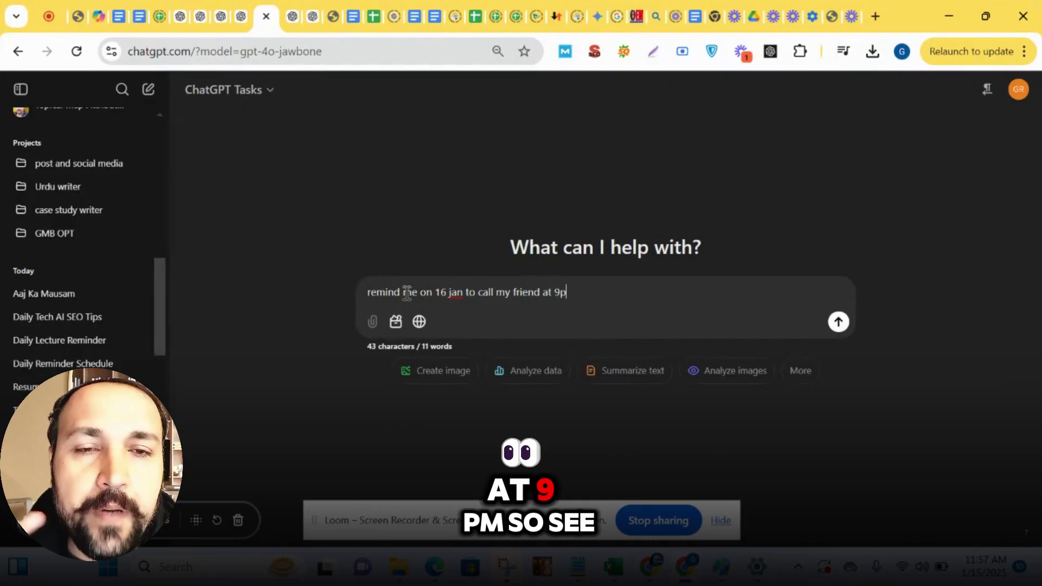
{"action": "left_click", "coordinate": [838, 323]}
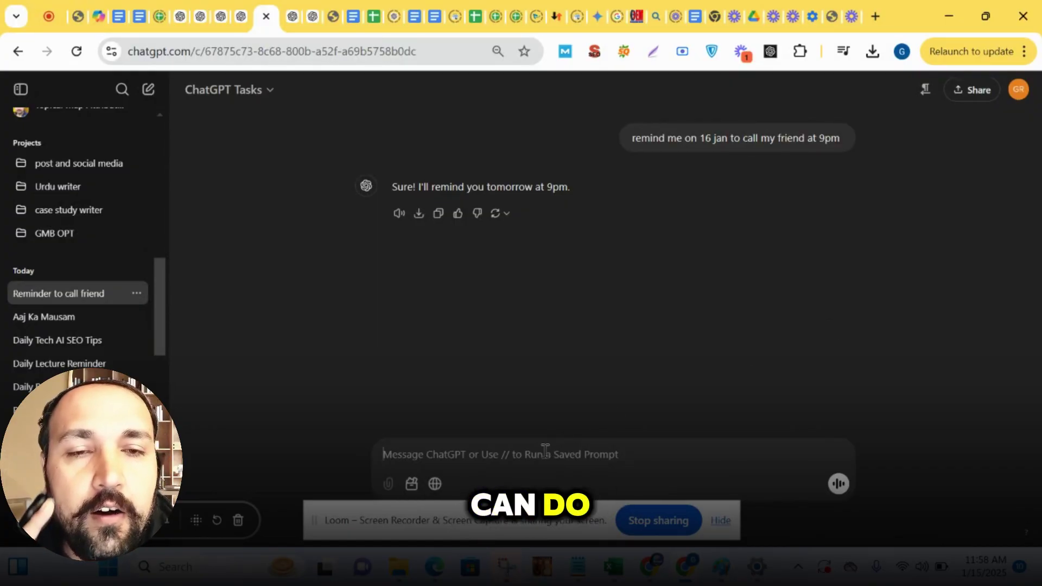
Send the follow-up 'ok remove it i just testing' to cancel the reminder.
{"action": "type", "text": "ok remove it i j"}
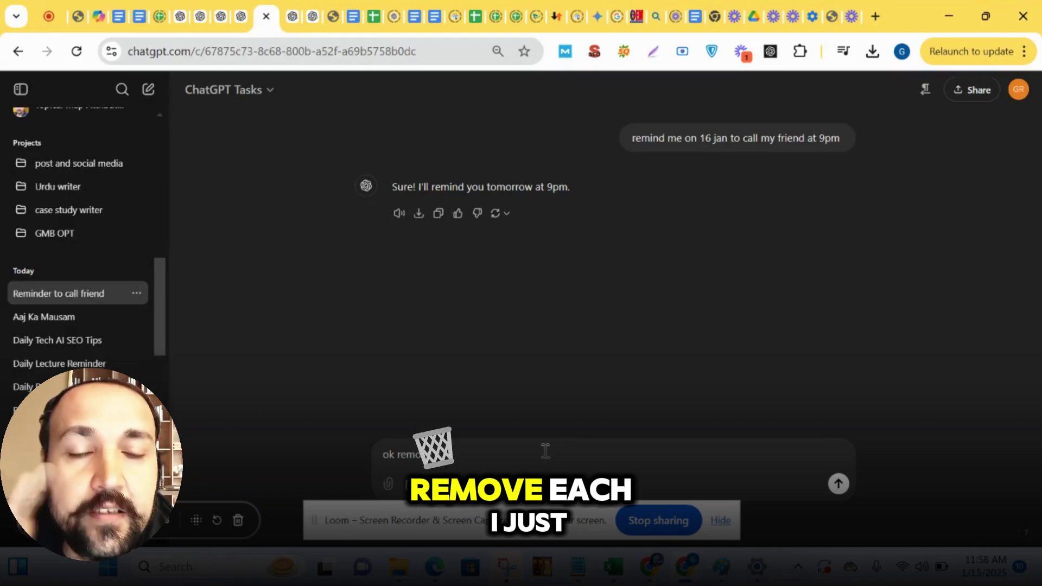
{"action": "type", "text": "ust"}
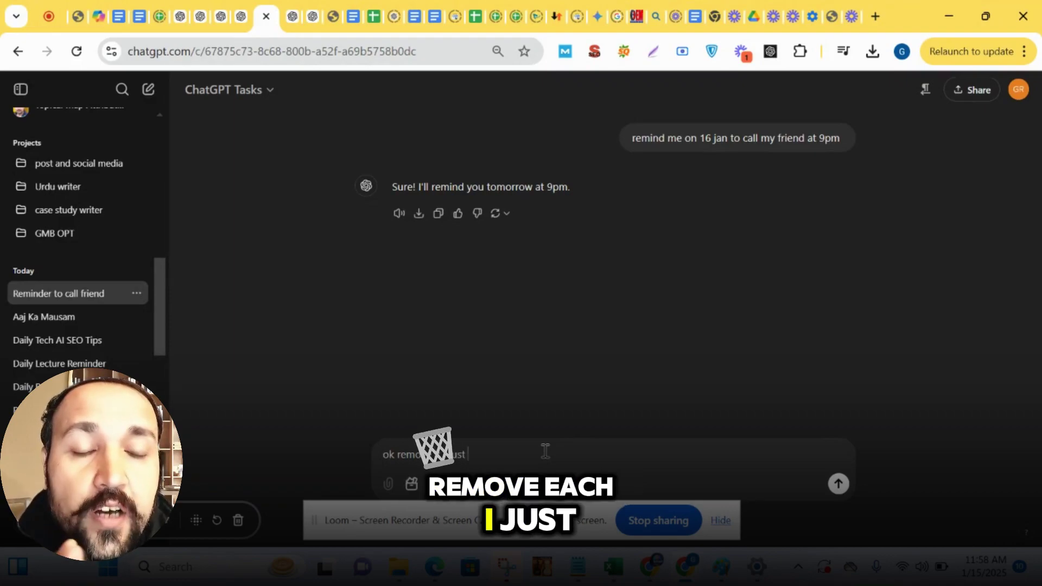
{"action": "type", "text": " testing"}
{"action": "key", "text": "Return"}
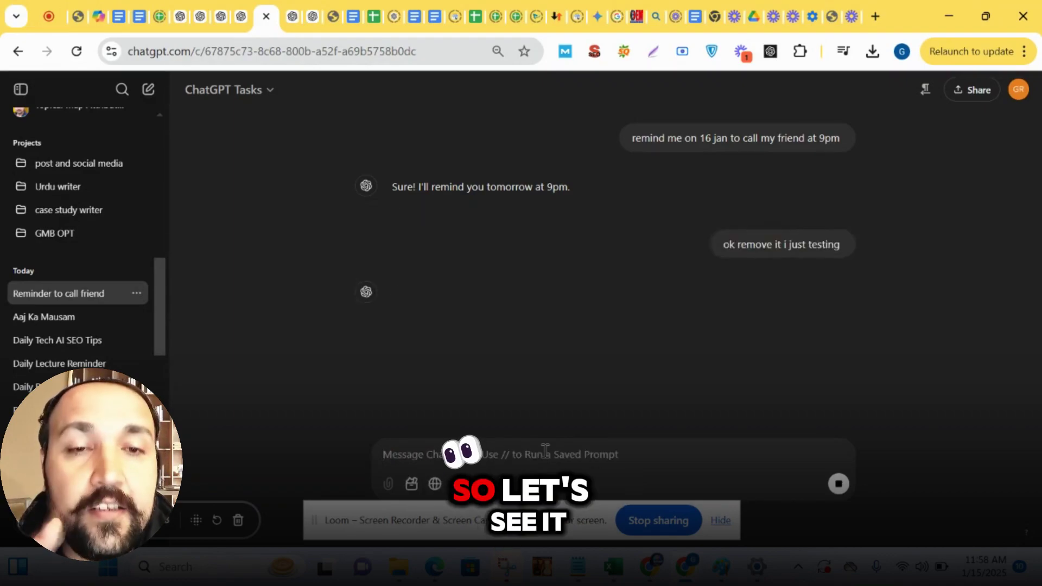